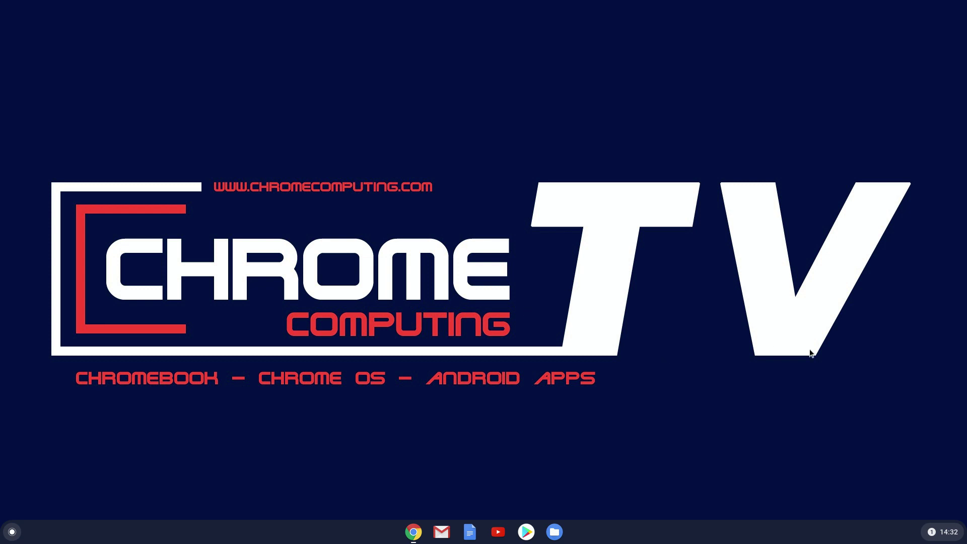
- Launch the Settings app from the Quick Settings panel on the shelf
left_click(945, 532)
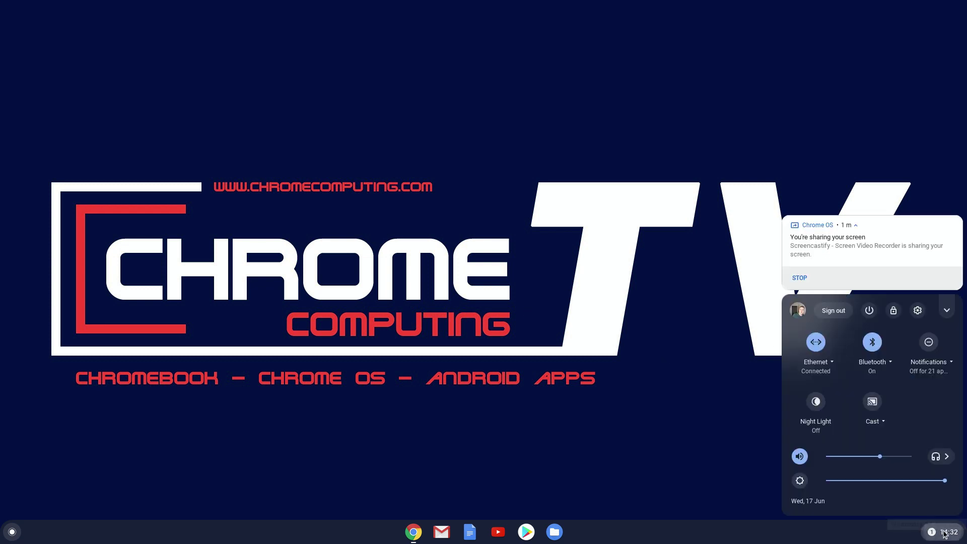
left_click(918, 310)
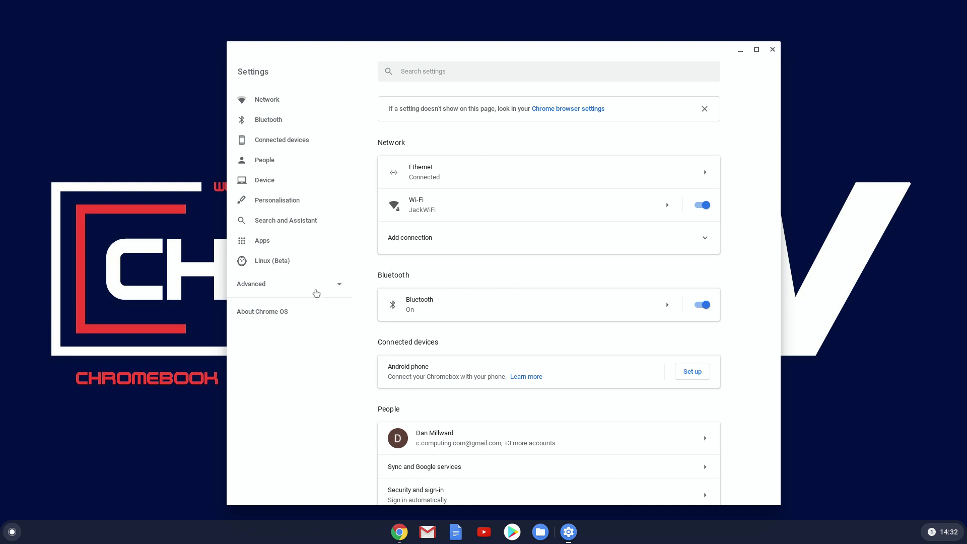
- Expand the Advanced sidebar sections and go to the About Chrome OS page
left_click(324, 285)
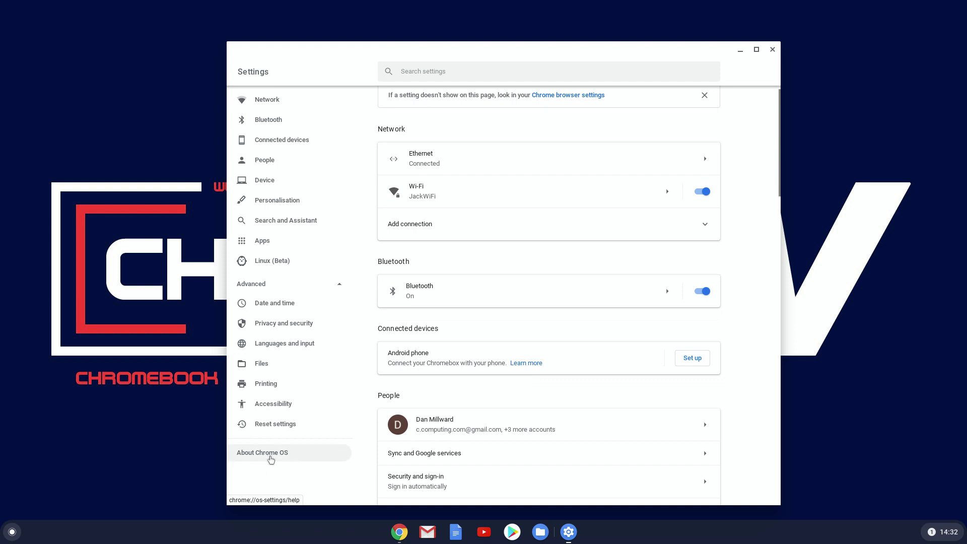
left_click(270, 458)
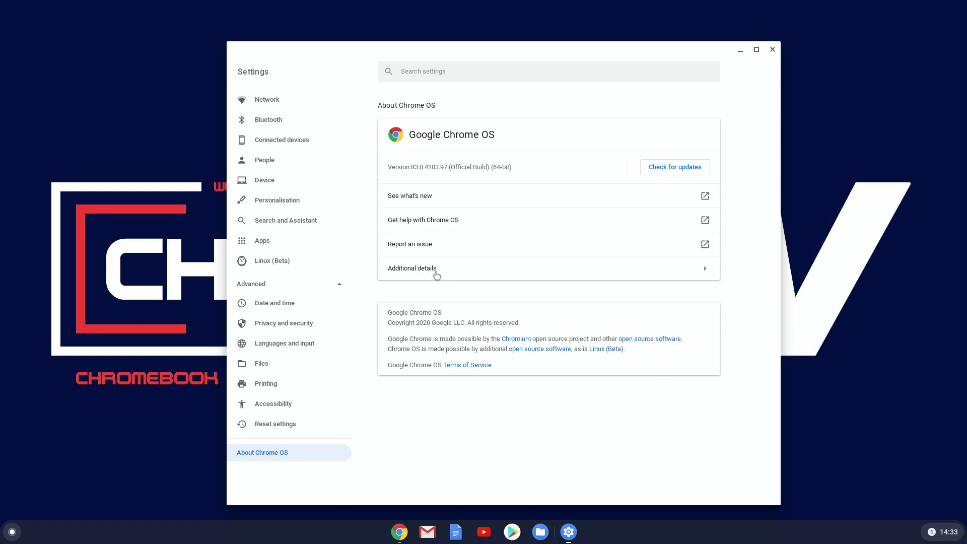
- Check Additional details for updates until June 2025, dismiss the Facebook notification, and close Settings
left_click(436, 271)
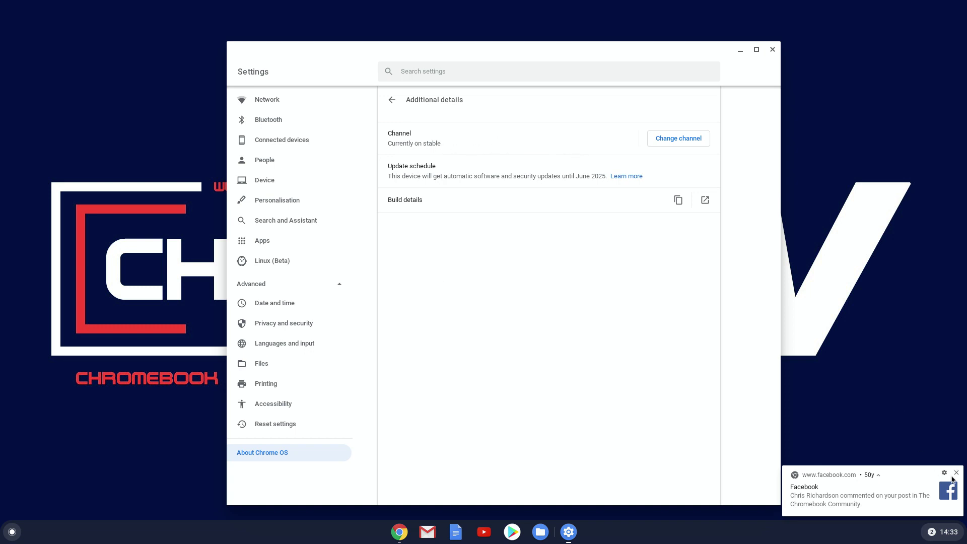
left_click(957, 475)
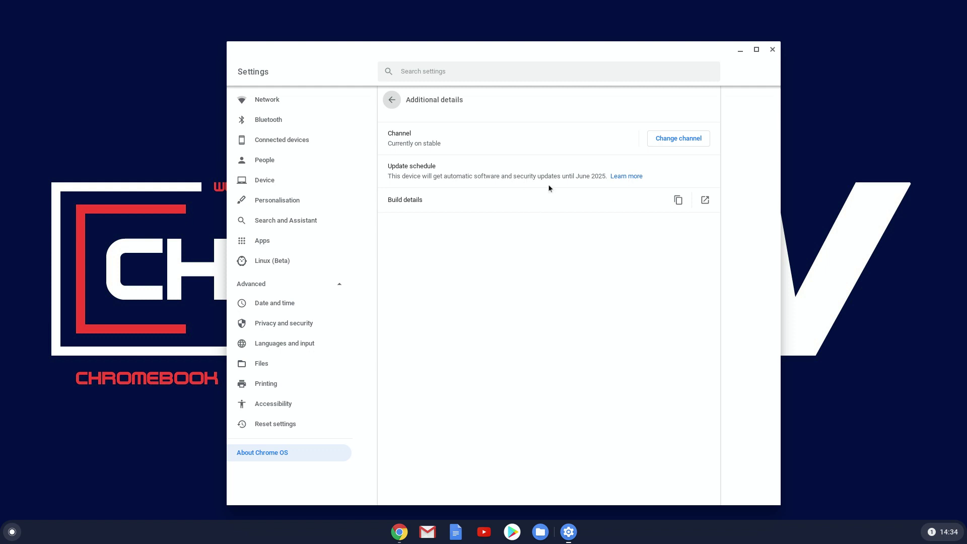
left_click(774, 50)
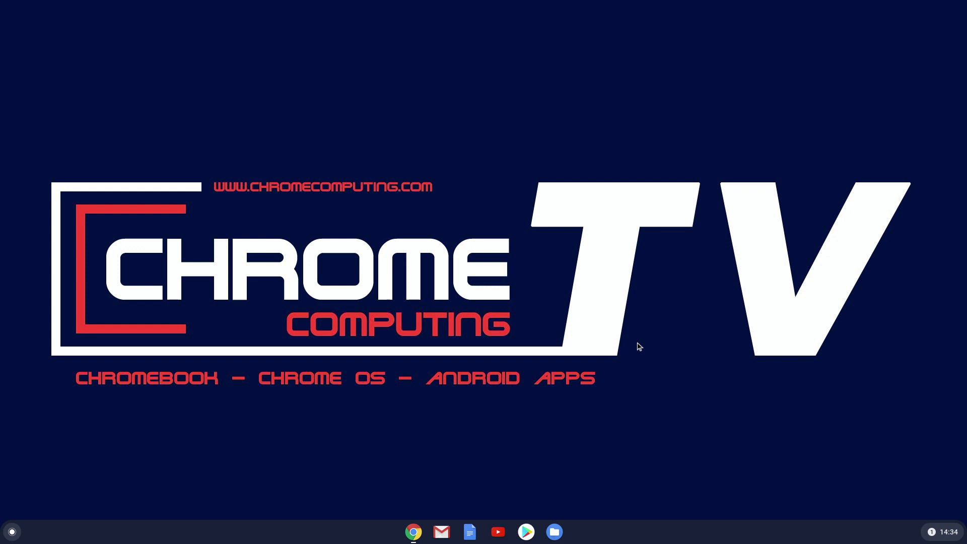